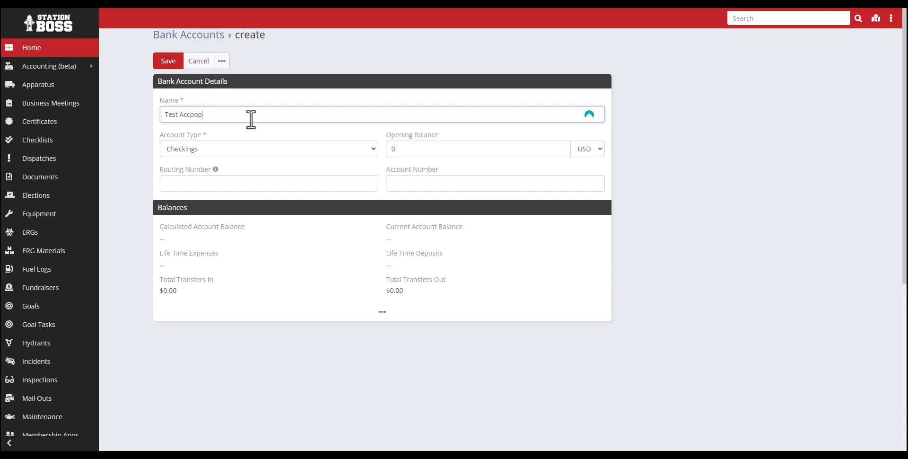
Complete the new bank account's name as "Test Account" and save the account
{"action": "key", "text": "BackSpace"}
{"action": "key", "text": "BackSpace"}
{"action": "key", "text": "BackSpace"}
{"action": "type", "text": "ount"}
{"action": "left_click", "coordinate": [161, 64]}
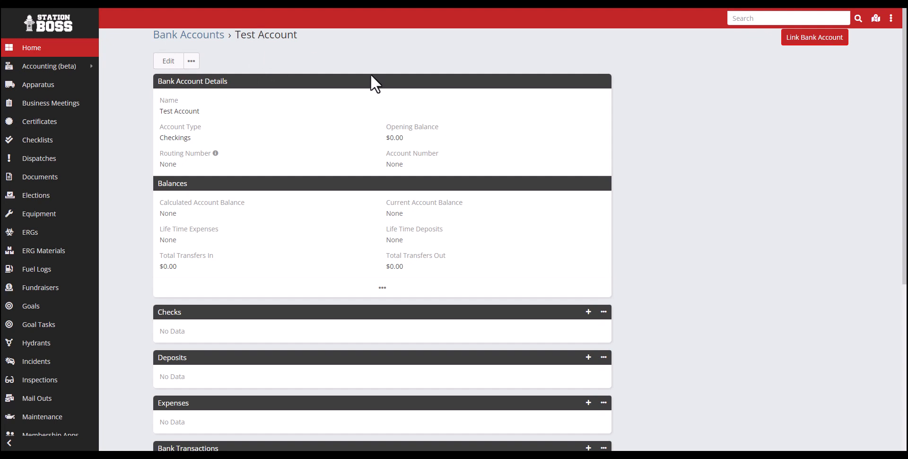
Start linking a bank account to Test Account, agree to Stripe's terms and choose Test Institution as the bank
{"action": "left_click", "coordinate": [804, 41]}
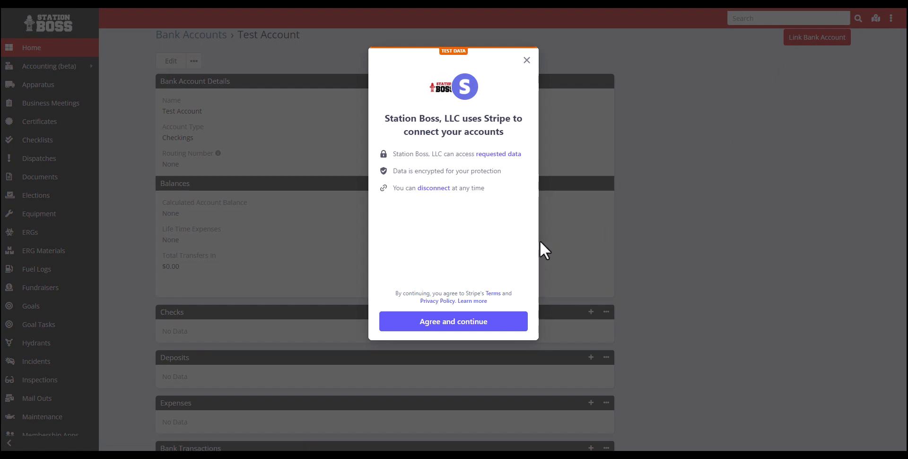
{"action": "left_click", "coordinate": [461, 330]}
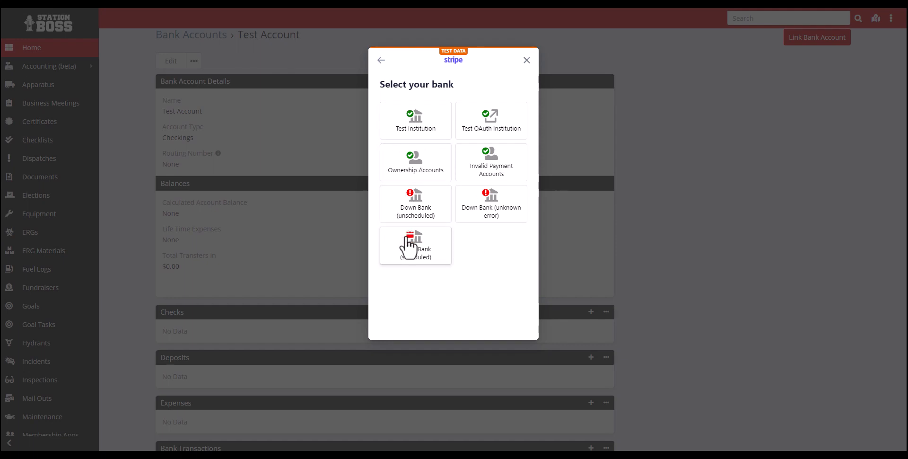
{"action": "left_click", "coordinate": [421, 136]}
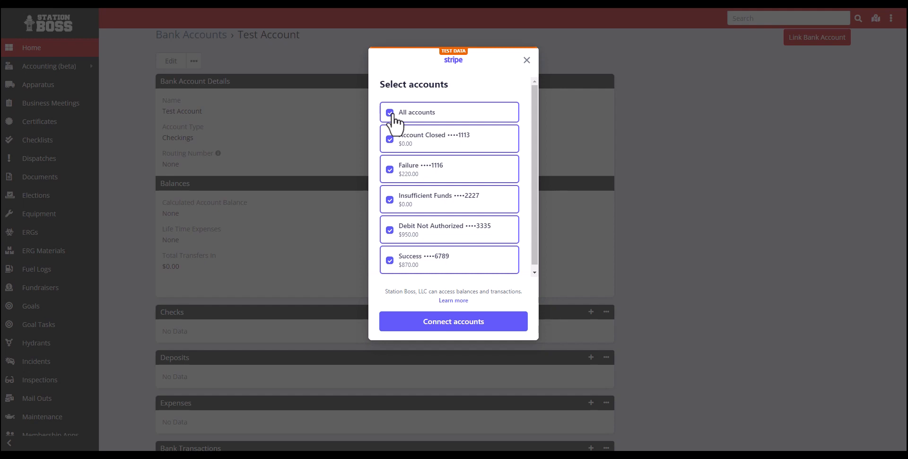
Deselect all offered accounts, connect only the Success account and finish the linking
{"action": "left_click", "coordinate": [391, 113]}
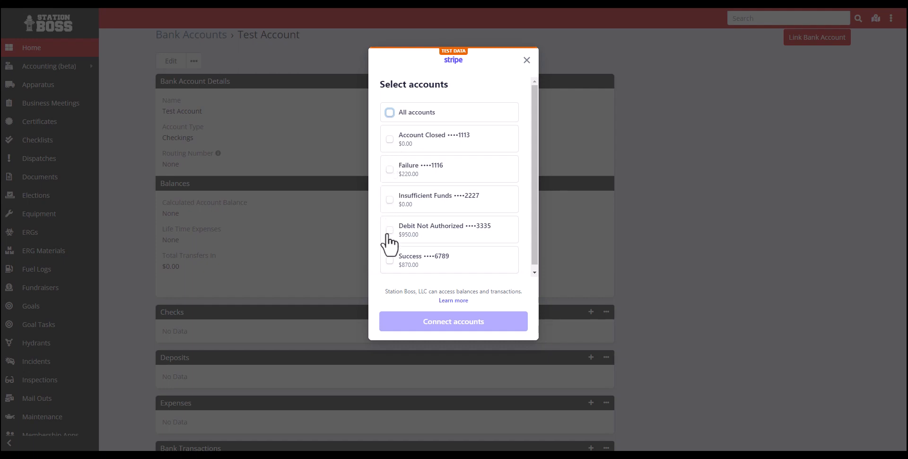
{"action": "left_click", "coordinate": [390, 260]}
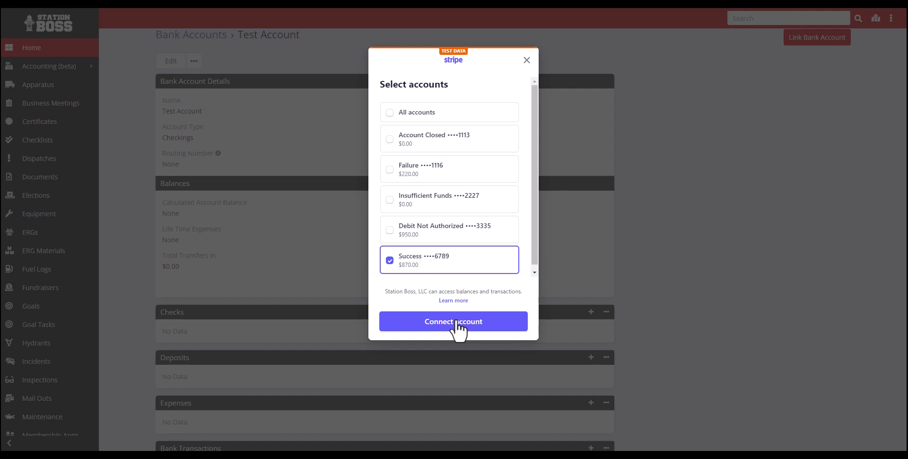
{"action": "left_click", "coordinate": [455, 321]}
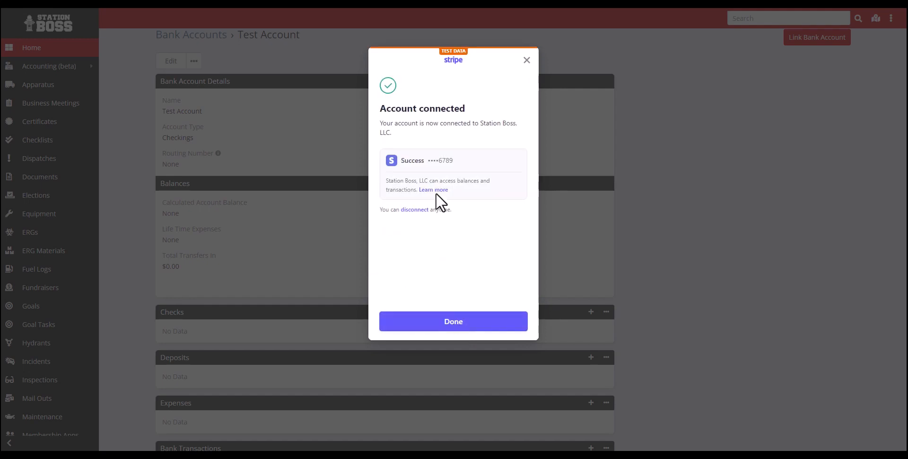
{"action": "left_click", "coordinate": [458, 324]}
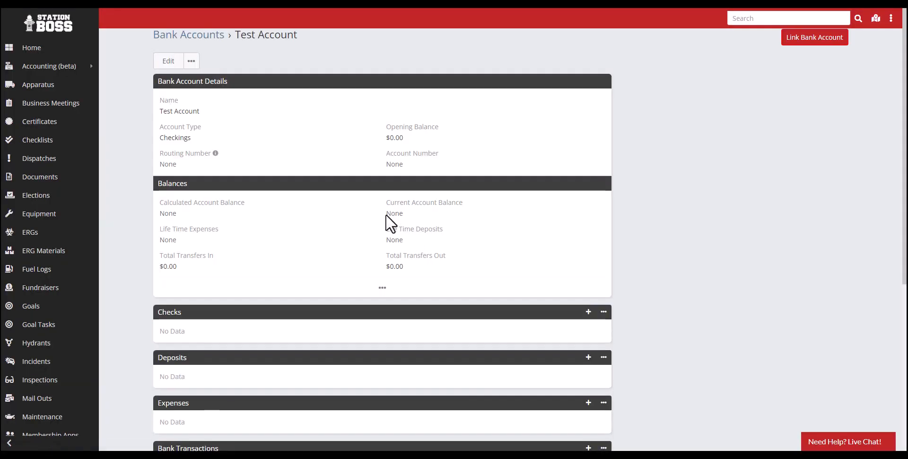
{"action": "double_click", "coordinate": [394, 213]}
{"action": "left_click", "coordinate": [380, 223]}
Import the bank transactions for Test Account into Bank Transactions
{"action": "mouse_move", "coordinate": [85, 67]}
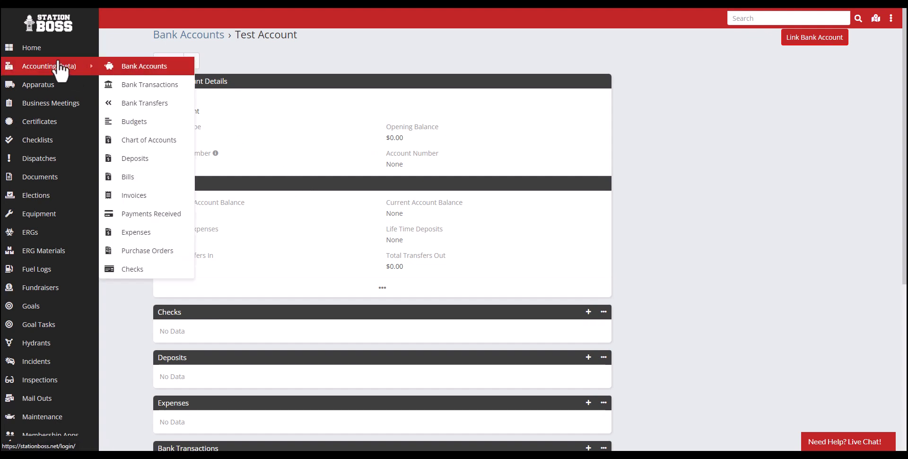
{"action": "left_click", "coordinate": [169, 90]}
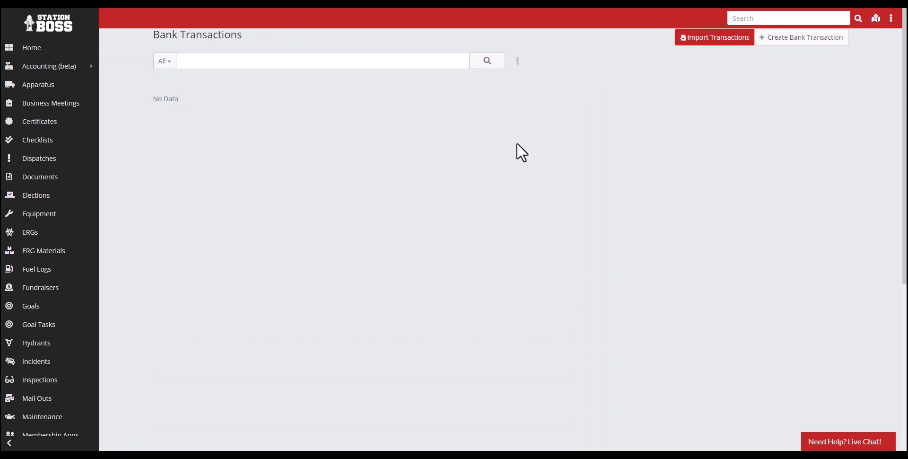
{"action": "left_click", "coordinate": [709, 45]}
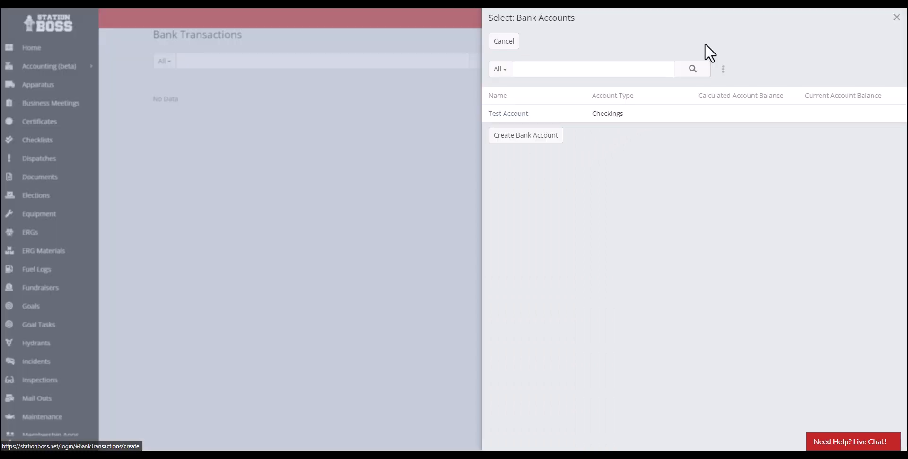
{"action": "left_click", "coordinate": [520, 119]}
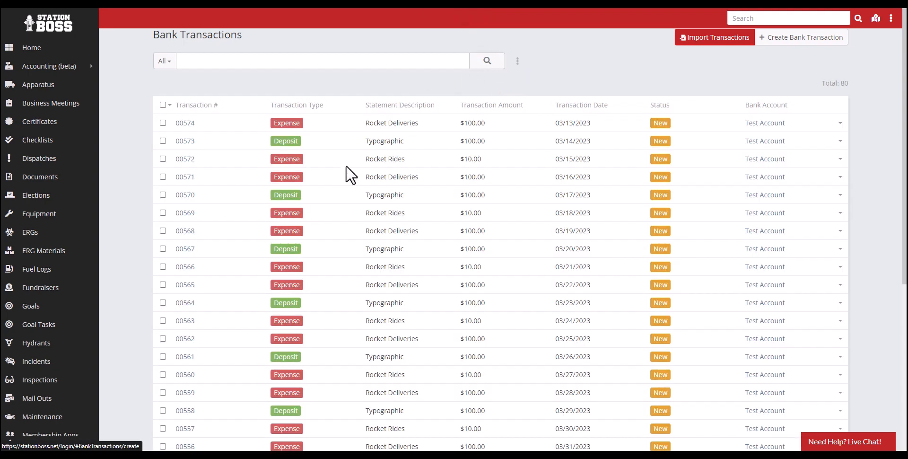
Look through the list of imported bank transactions and check the amount of the first one
{"action": "scroll", "coordinate": [372, 174], "scroll_direction": "down", "scroll_amount": 2}
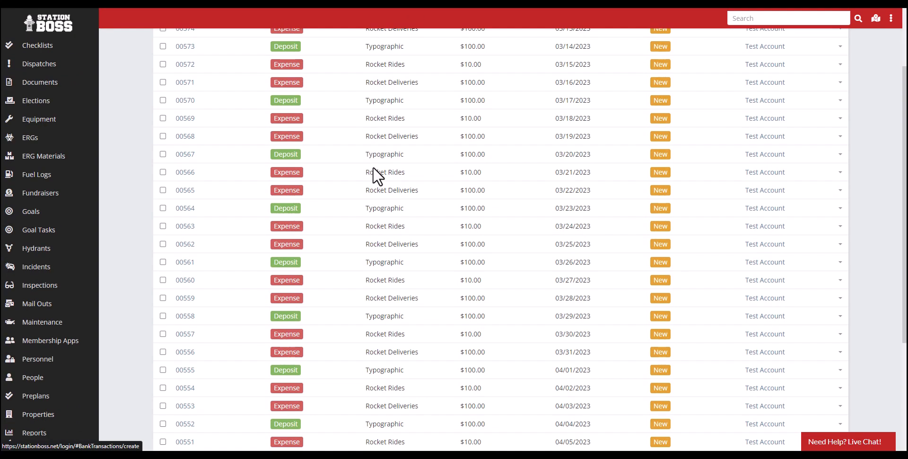
{"action": "scroll", "coordinate": [373, 175], "scroll_direction": "up", "scroll_amount": 2}
{"action": "scroll", "coordinate": [377, 174], "scroll_direction": "down", "scroll_amount": 1}
{"action": "scroll", "coordinate": [374, 222], "scroll_direction": "down", "scroll_amount": 4}
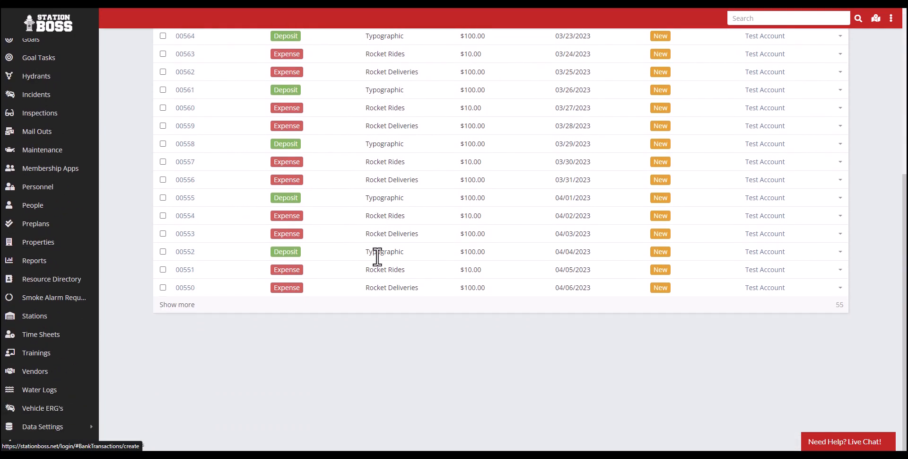
{"action": "scroll", "coordinate": [375, 257], "scroll_direction": "up", "scroll_amount": 5}
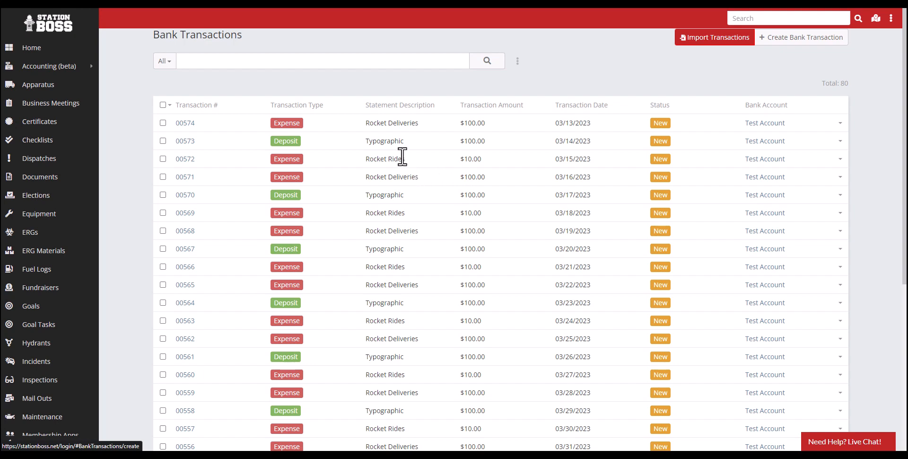
{"action": "left_click_drag", "start_coordinate": [458, 124], "coordinate": [488, 123]}
{"action": "left_click", "coordinate": [448, 129]}
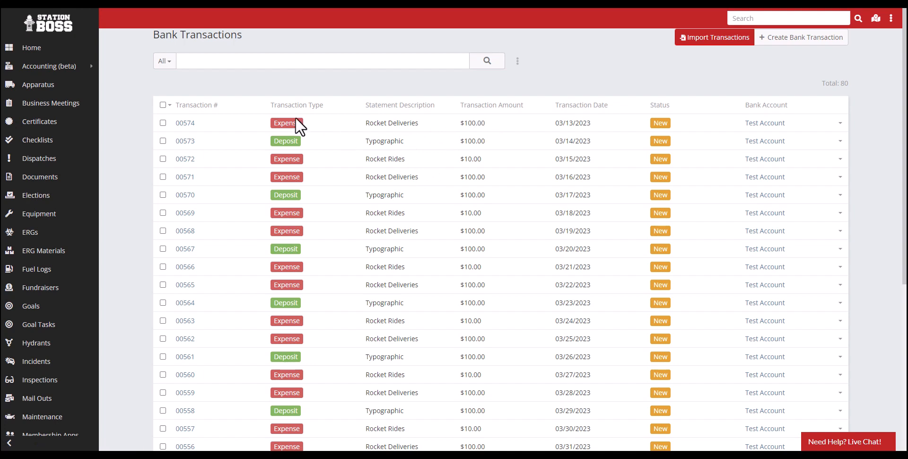
Open the first Rocket Deliveries transaction, check for expenses to reconcile it with, and cancel the selection
{"action": "left_click", "coordinate": [187, 126]}
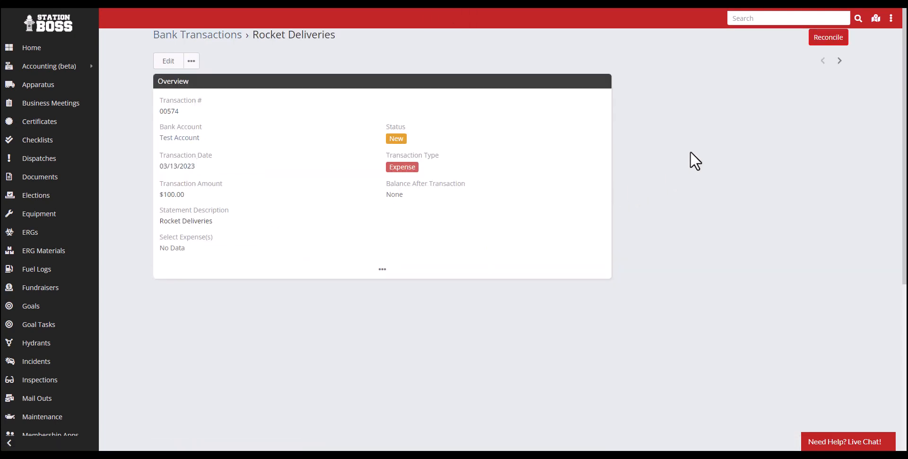
{"action": "left_click", "coordinate": [821, 46]}
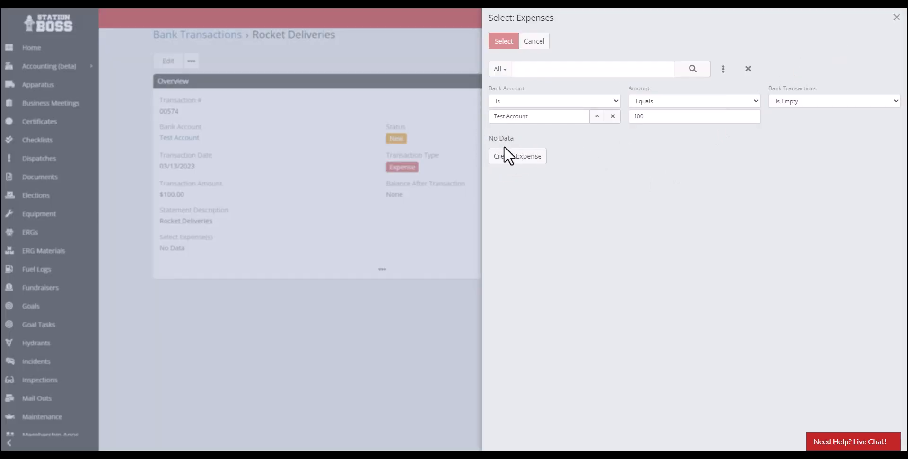
{"action": "left_click", "coordinate": [534, 41]}
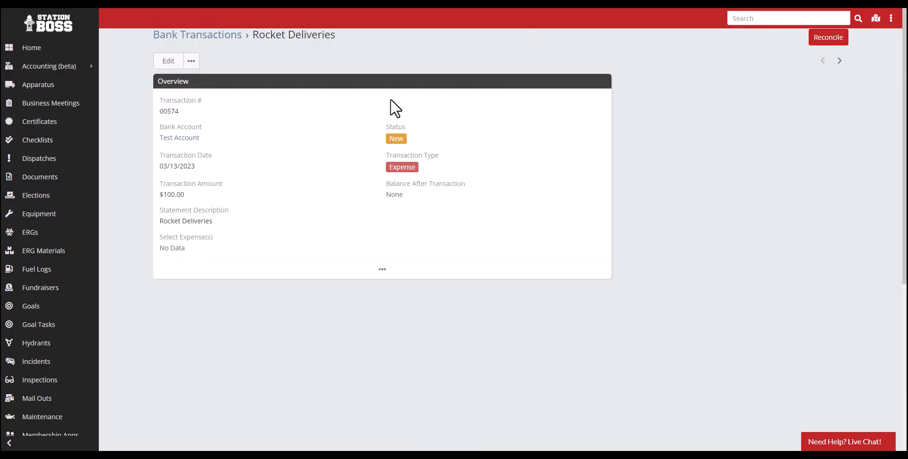
Check the bank account and transaction amount on the Rocket Deliveries transaction
{"action": "left_click_drag", "start_coordinate": [208, 140], "coordinate": [161, 138]}
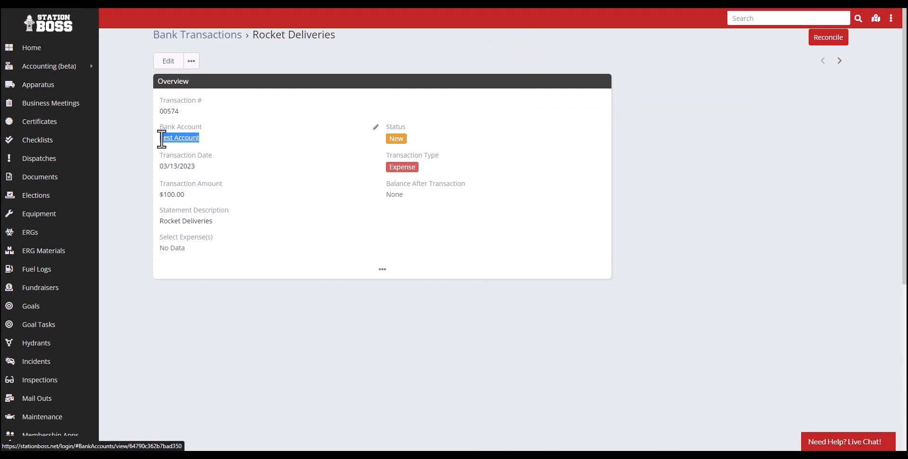
{"action": "left_click", "coordinate": [184, 193]}
{"action": "left_click_drag", "start_coordinate": [183, 193], "coordinate": [160, 201]}
{"action": "left_click", "coordinate": [205, 205]}
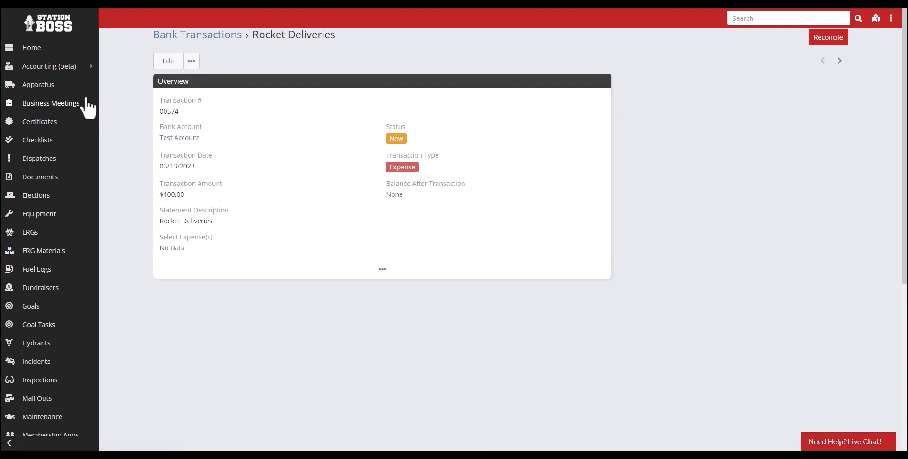
Go to the accounting expenses and start creating a new expense
{"action": "left_click", "coordinate": [79, 68]}
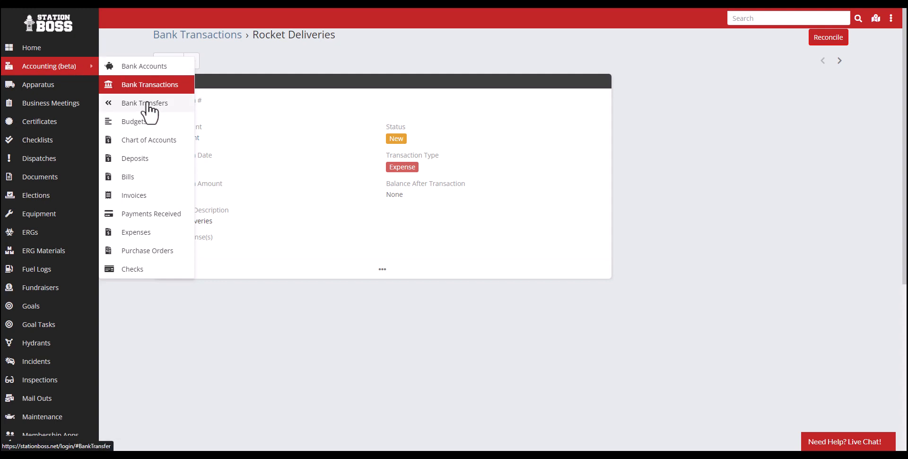
{"action": "left_click", "coordinate": [147, 239]}
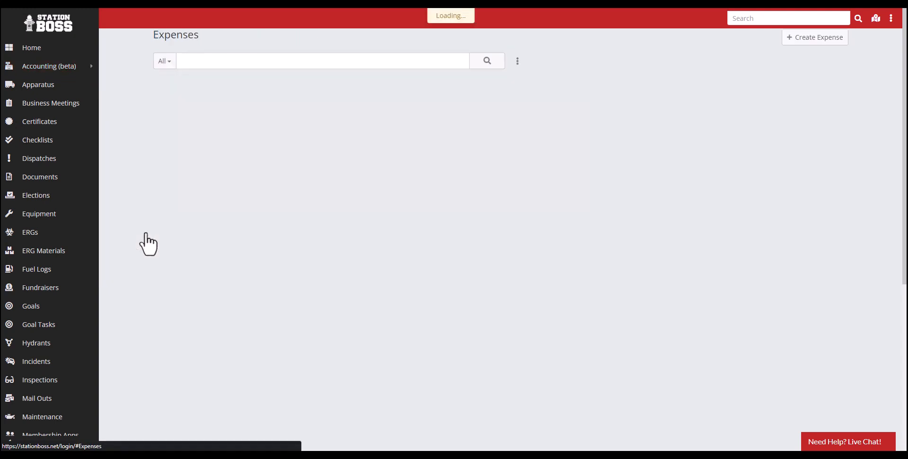
{"action": "left_click", "coordinate": [801, 40]}
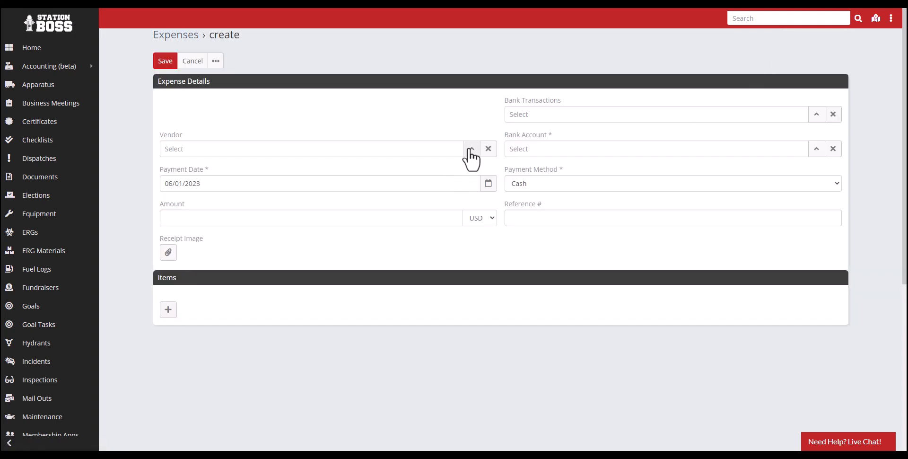
Create a vendor for the expense, name it "test vendor" and try to save it
{"action": "left_click", "coordinate": [470, 149]}
{"action": "left_click", "coordinate": [513, 116]}
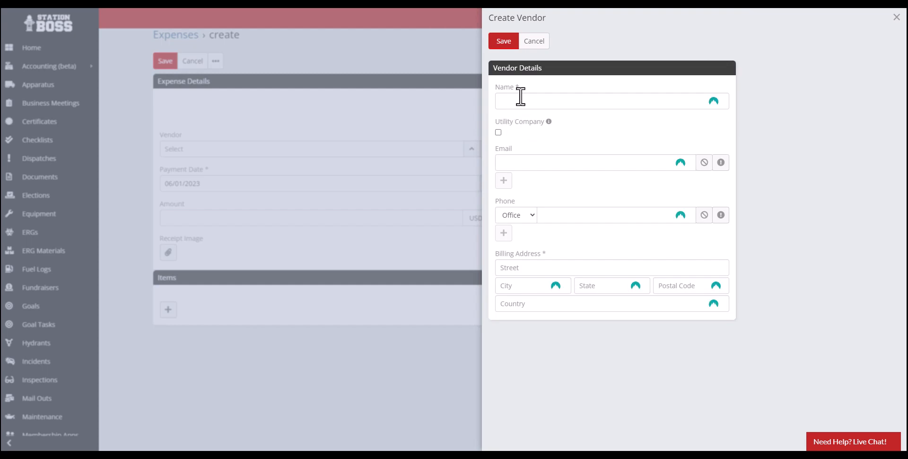
{"action": "left_click", "coordinate": [520, 97]}
{"action": "type", "text": "test"}
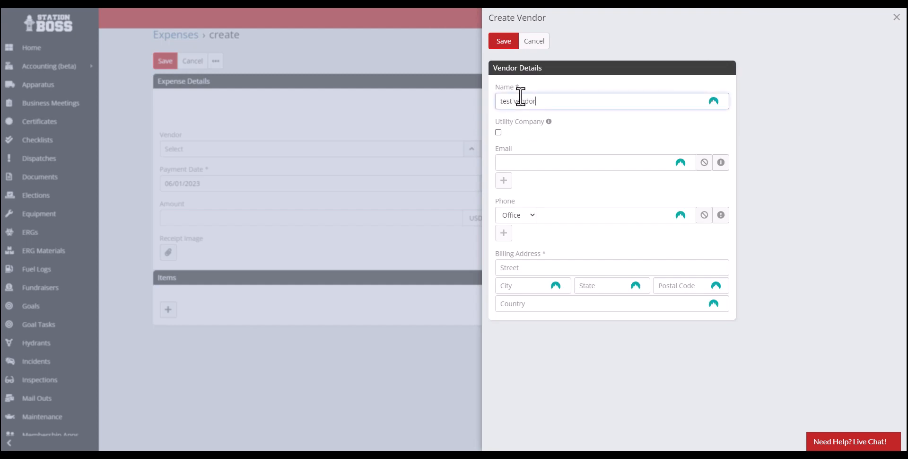
{"action": "type", "text": " vendor"}
{"action": "left_click", "coordinate": [512, 44]}
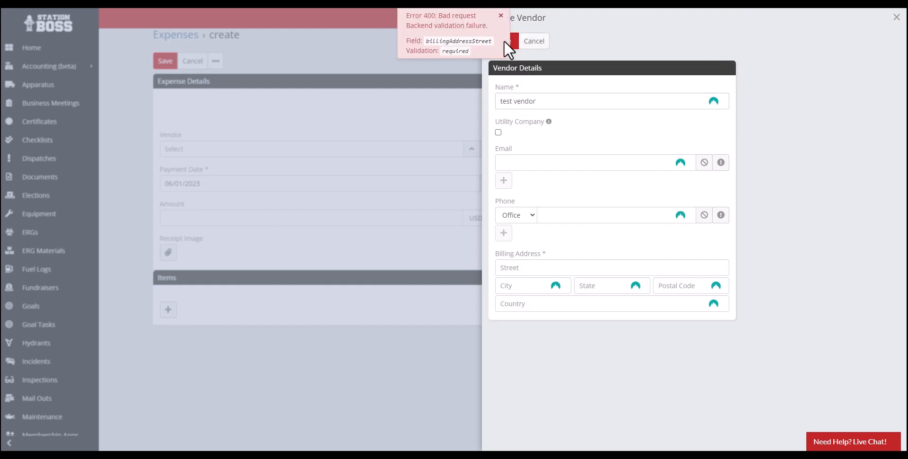
Fill in the vendor's billing street, city, state and postal code, and save the vendor
{"action": "left_click", "coordinate": [574, 268]}
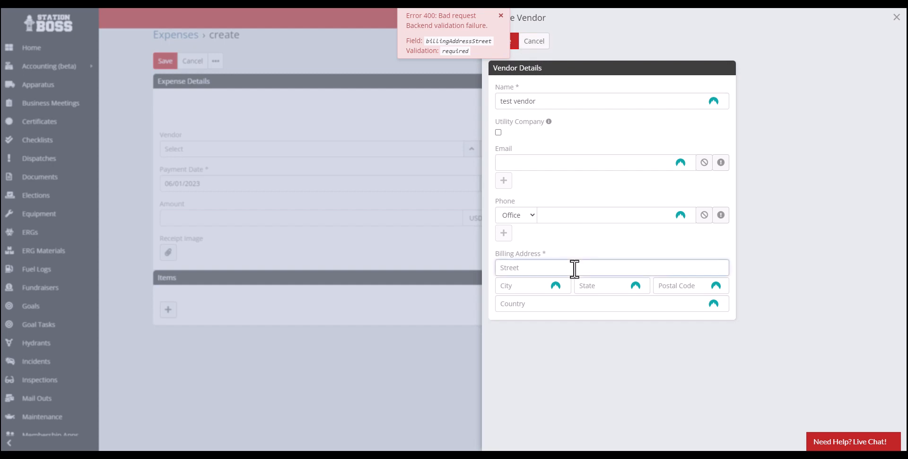
{"action": "type", "text": "123 Main St"}
{"action": "key", "text": "Tab"}
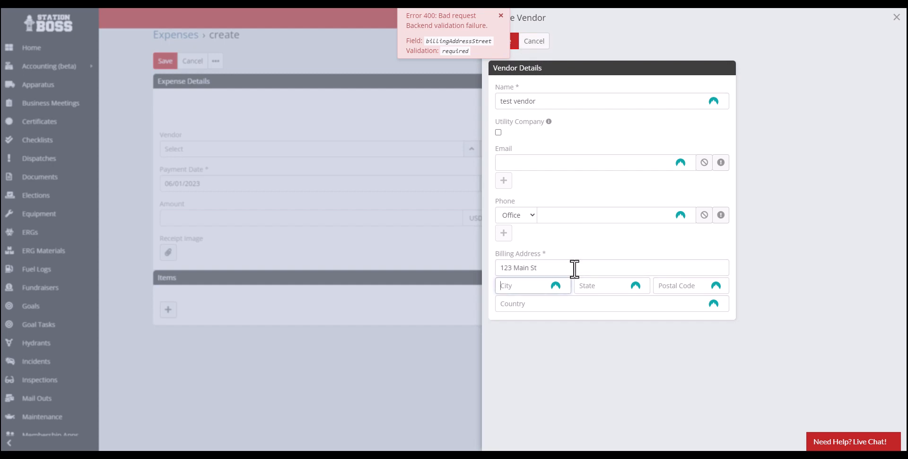
{"action": "key", "text": "Tab"}
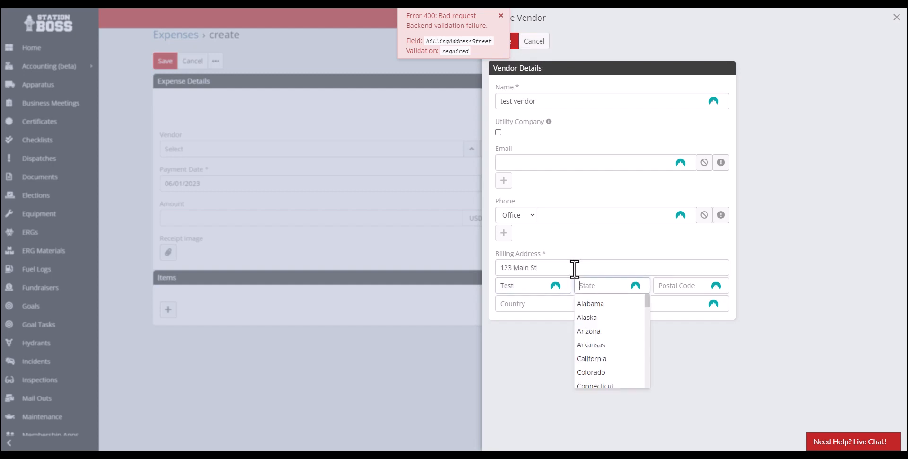
{"action": "type", "text": "T"}
{"action": "key", "text": "Down"}
{"action": "key", "text": "Tab"}
{"action": "type", "text": "123"}
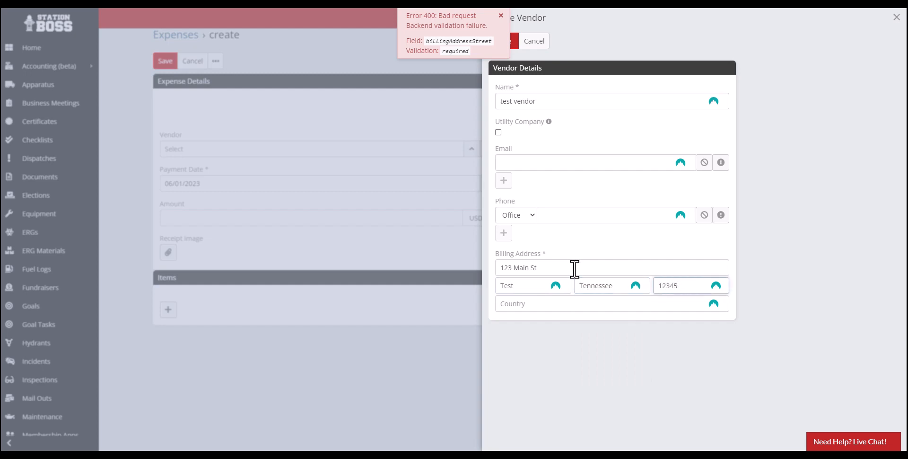
{"action": "left_click", "coordinate": [578, 250]}
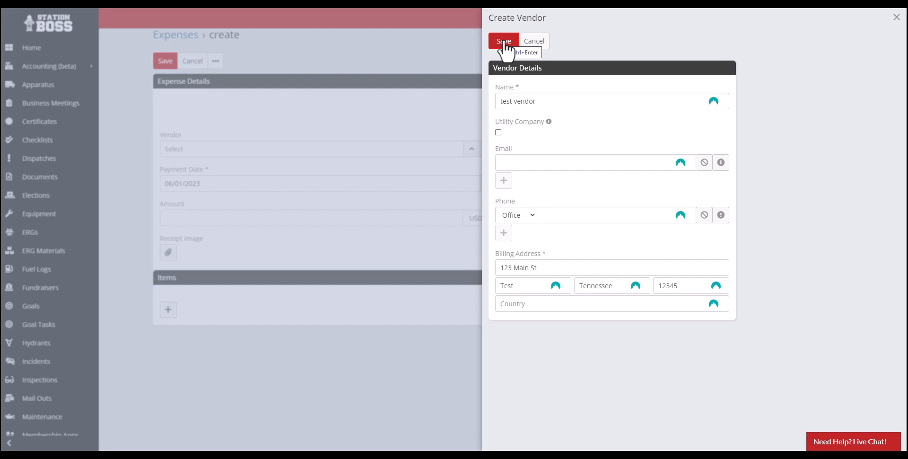
{"action": "left_click", "coordinate": [504, 42]}
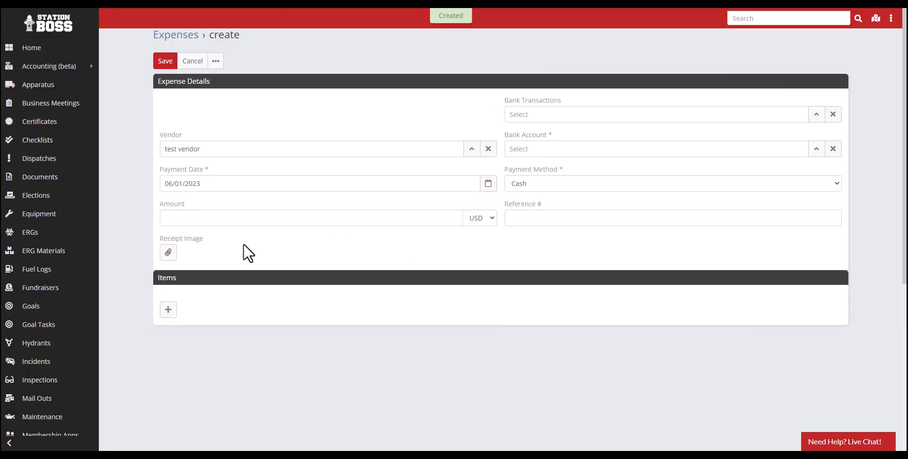
Add an item line to the expense with the description "test" and a unit price of 100.00
{"action": "left_click", "coordinate": [169, 311]}
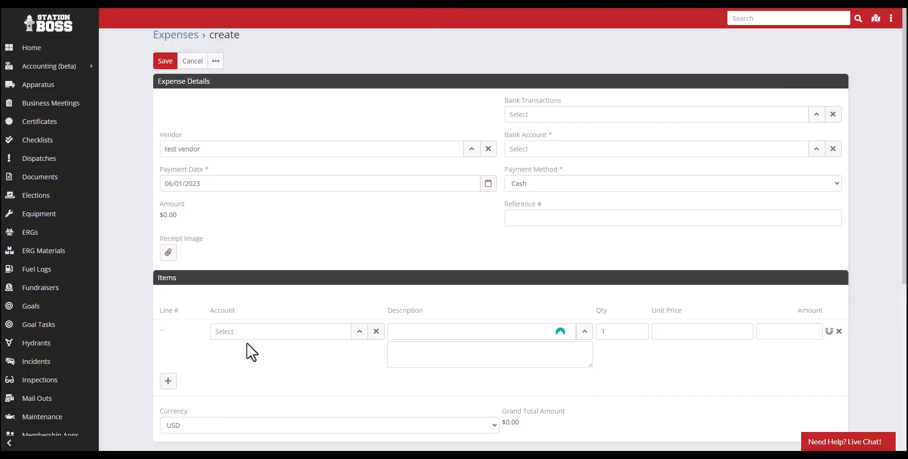
{"action": "left_click", "coordinate": [423, 333]}
{"action": "type", "text": "tes"}
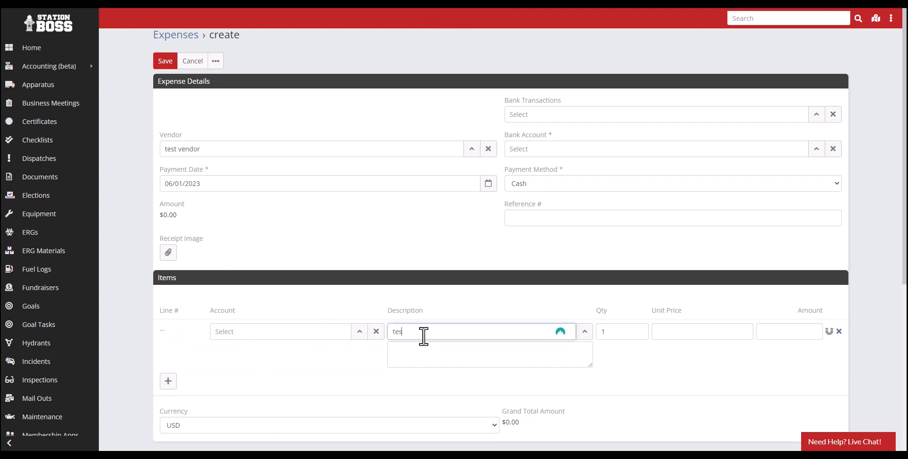
{"action": "type", "text": "t"}
{"action": "left_click", "coordinate": [672, 334]}
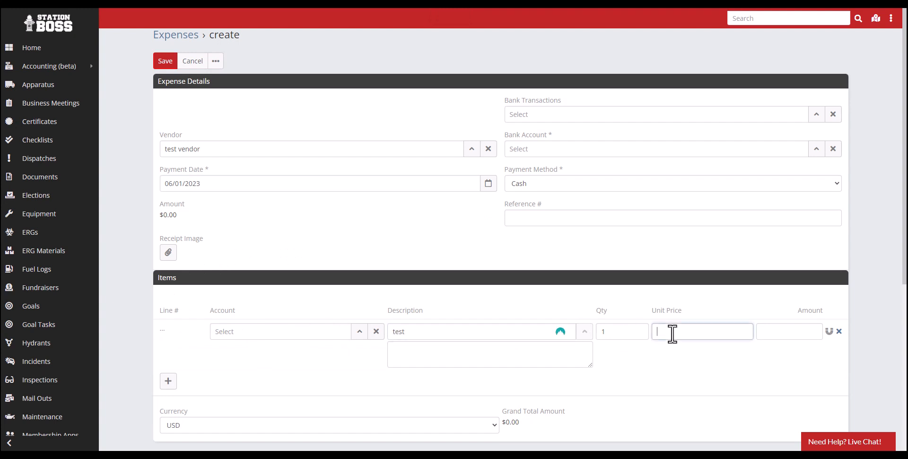
{"action": "type", "text": "100.00"}
{"action": "left_click", "coordinate": [650, 359]}
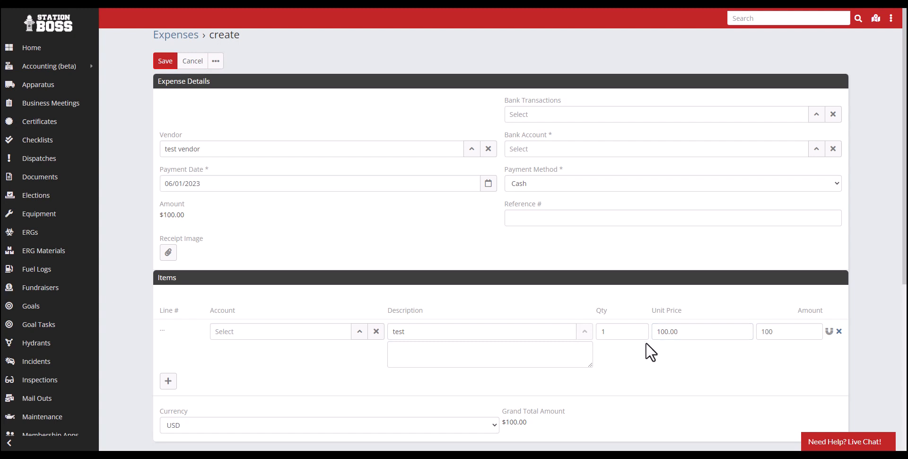
Try to choose Test Account as the expense's bank account and save the expense
{"action": "left_click", "coordinate": [774, 152]}
{"action": "type", "text": "test"}
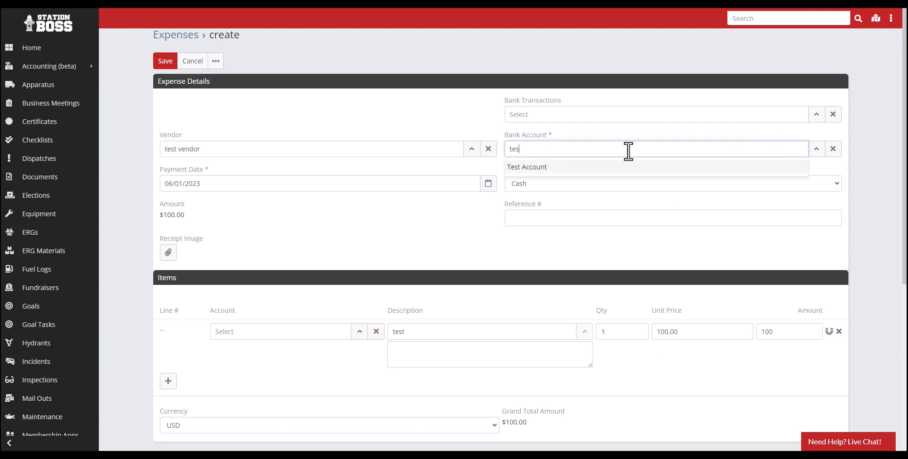
{"action": "left_click", "coordinate": [557, 168]}
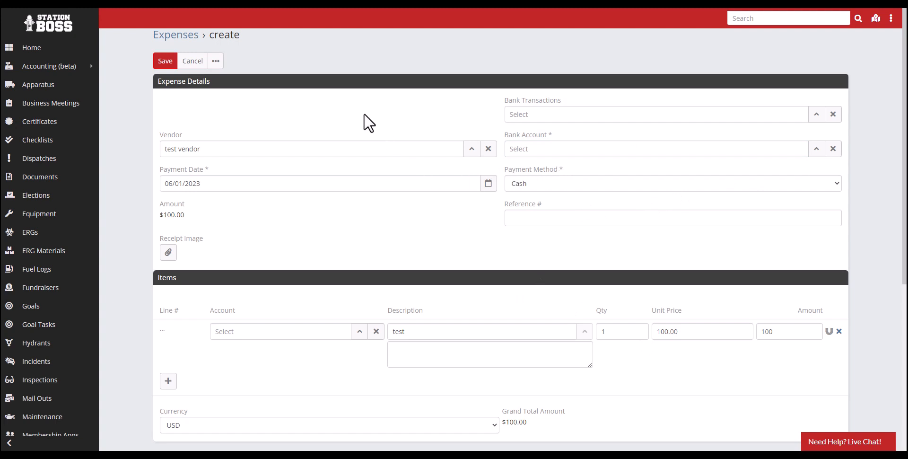
{"action": "left_click", "coordinate": [174, 65]}
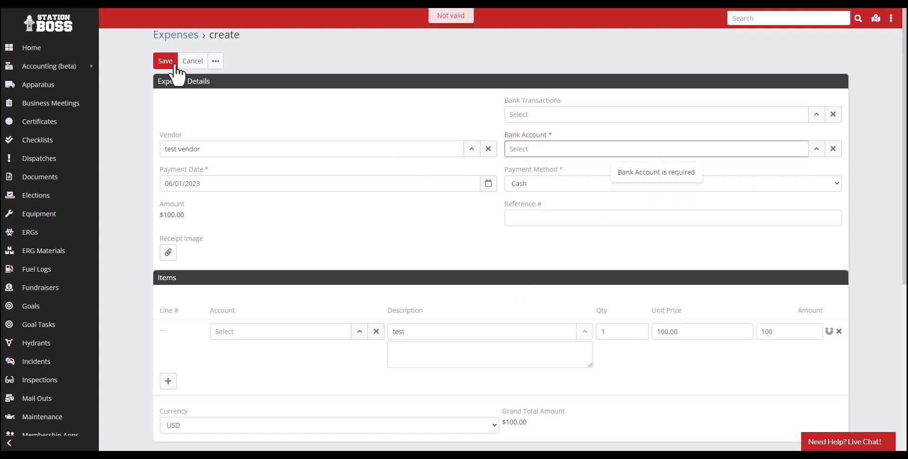
Set the expense's bank account to Test Account and save the expense
{"action": "left_click", "coordinate": [581, 148]}
{"action": "type", "text": "test"}
{"action": "left_click", "coordinate": [541, 163]}
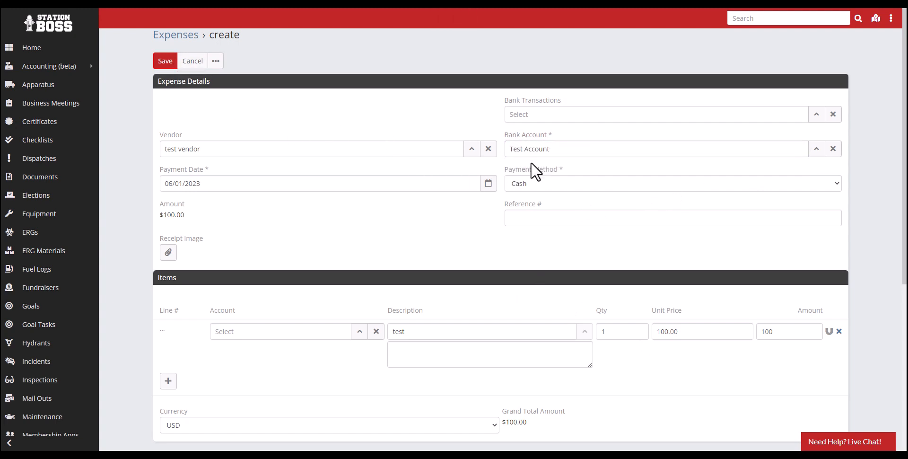
{"action": "left_click", "coordinate": [171, 61]}
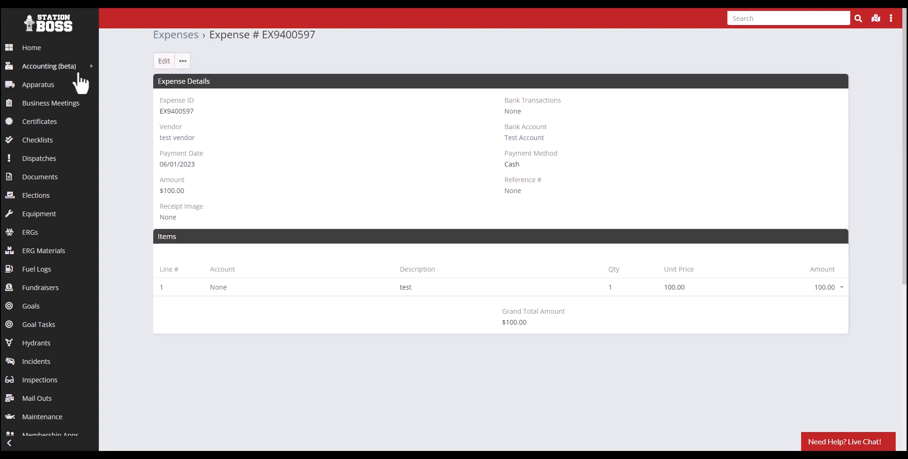
Reconcile the 03/13/2023 Rocket Deliveries bank transaction with the $100.00 test vendor expense and refresh the page
{"action": "left_click", "coordinate": [75, 66]}
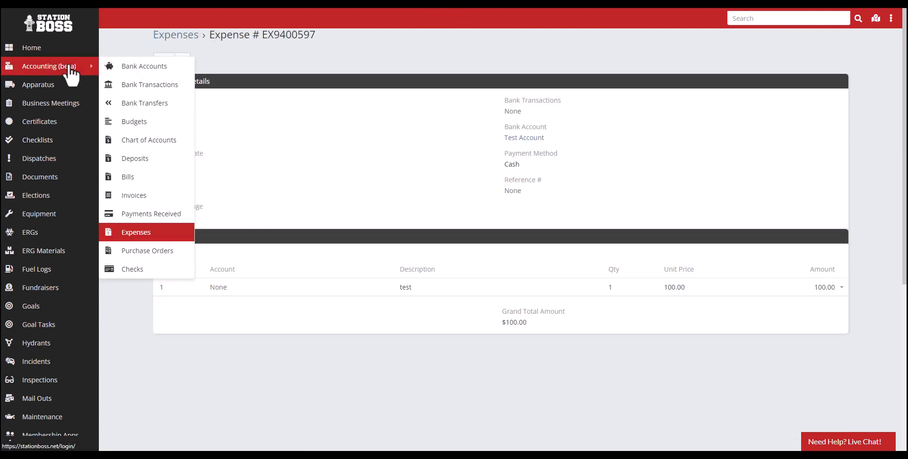
{"action": "left_click", "coordinate": [159, 86]}
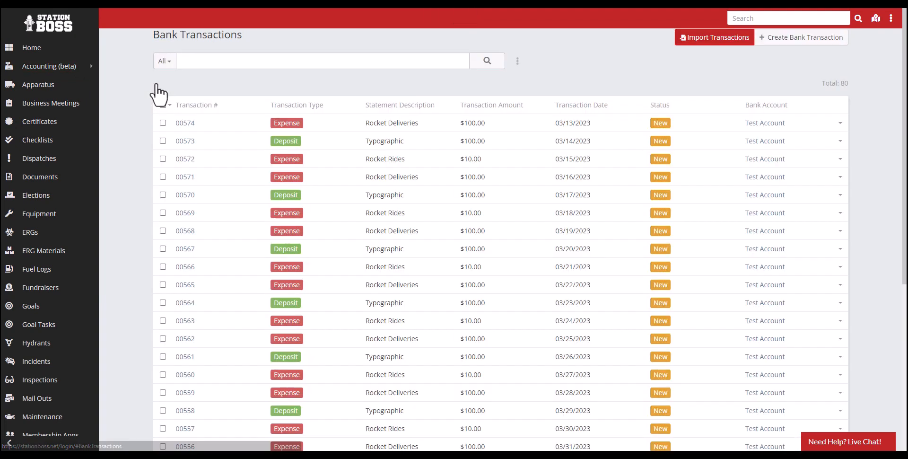
{"action": "left_click", "coordinate": [185, 124]}
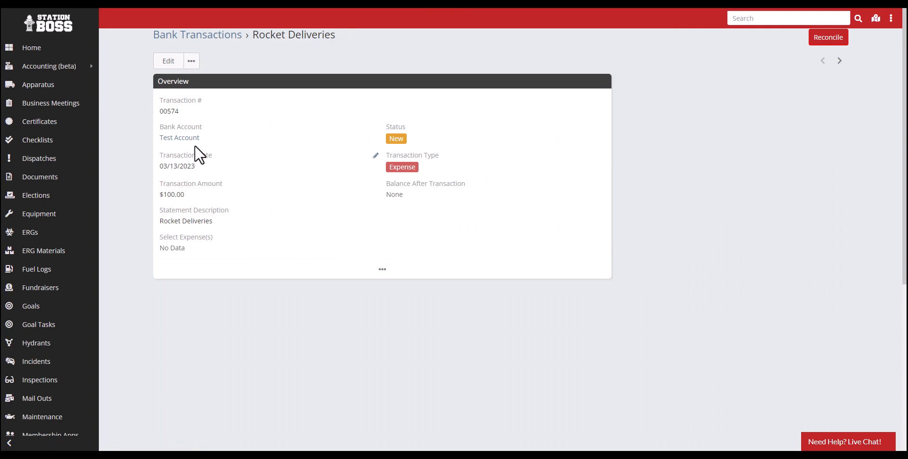
{"action": "left_click", "coordinate": [837, 45]}
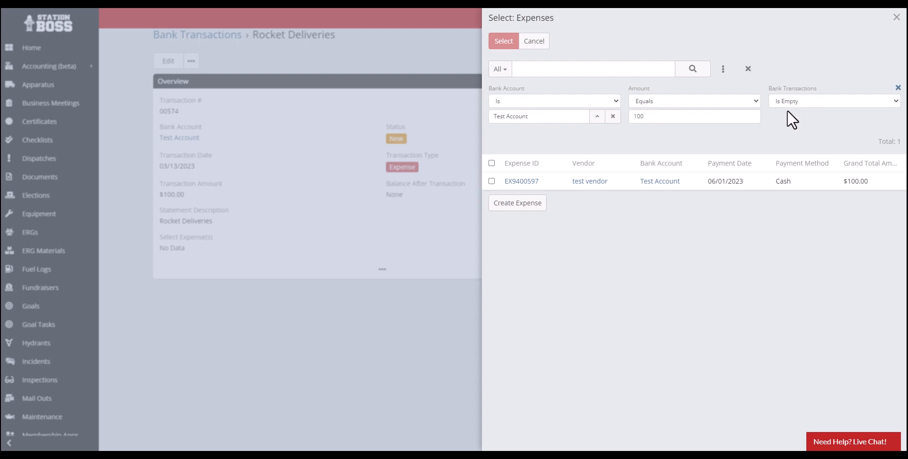
{"action": "left_click", "coordinate": [533, 184]}
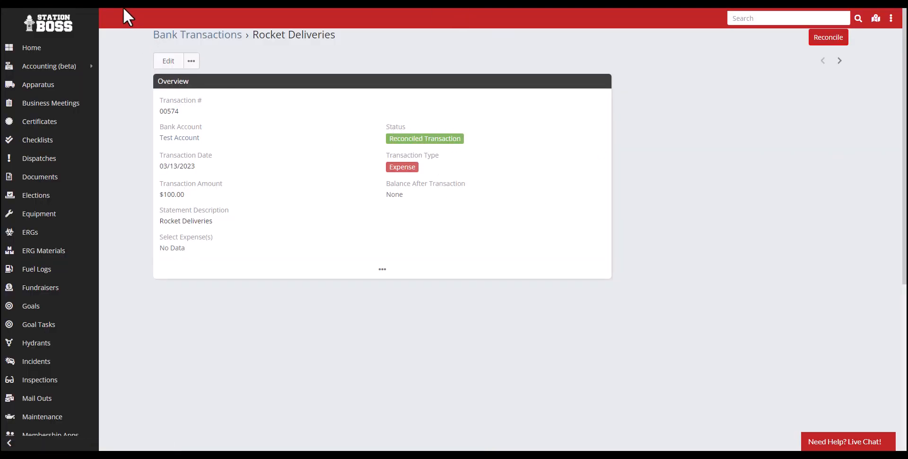
{"action": "key", "text": "F5"}
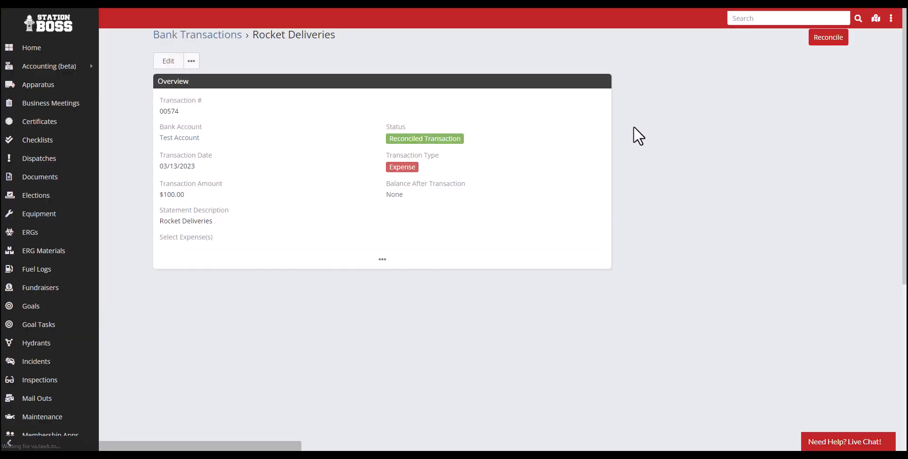
Check the transaction's reconcile list for unmatched expenses, and follow the links between the transaction and its matched expense
{"action": "left_click", "coordinate": [829, 38]}
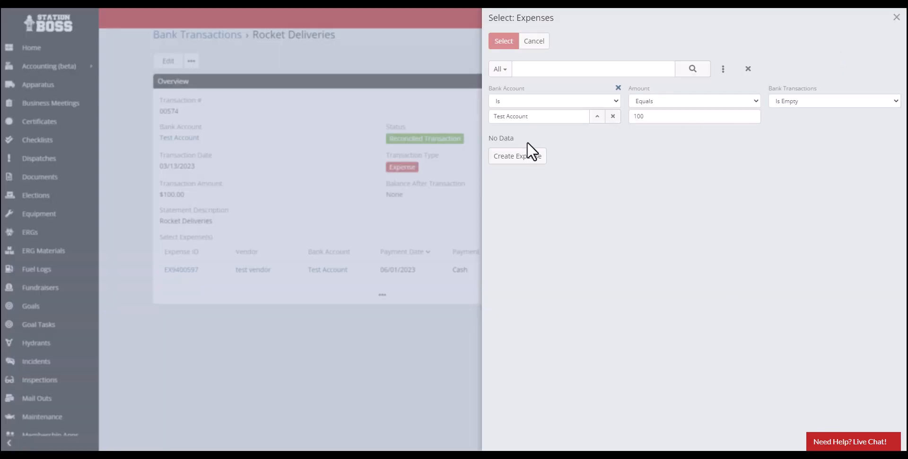
{"action": "left_click", "coordinate": [544, 44]}
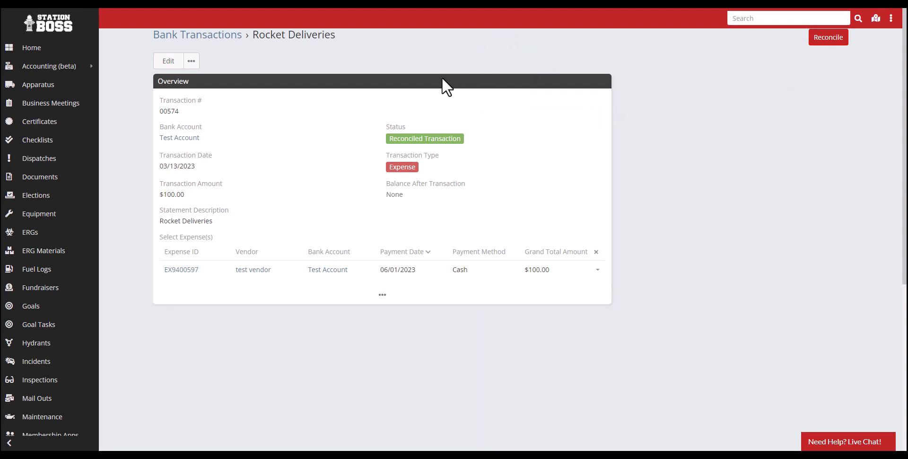
{"action": "left_click", "coordinate": [178, 269]}
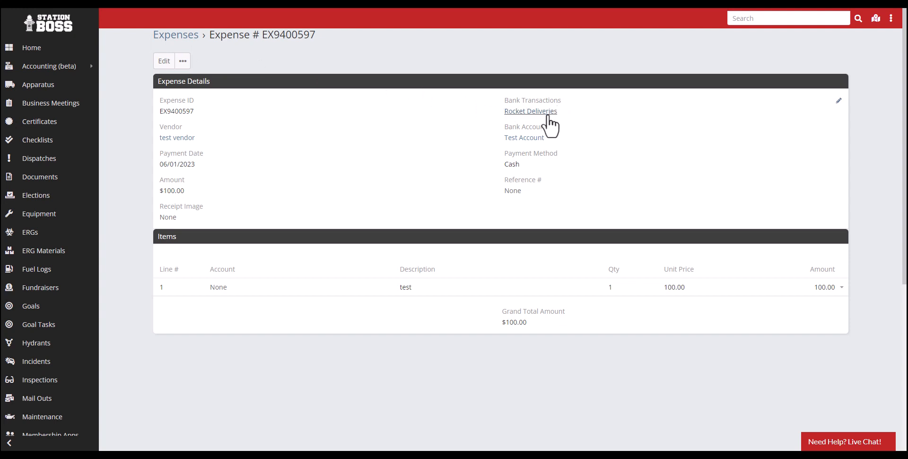
{"action": "left_click", "coordinate": [533, 124]}
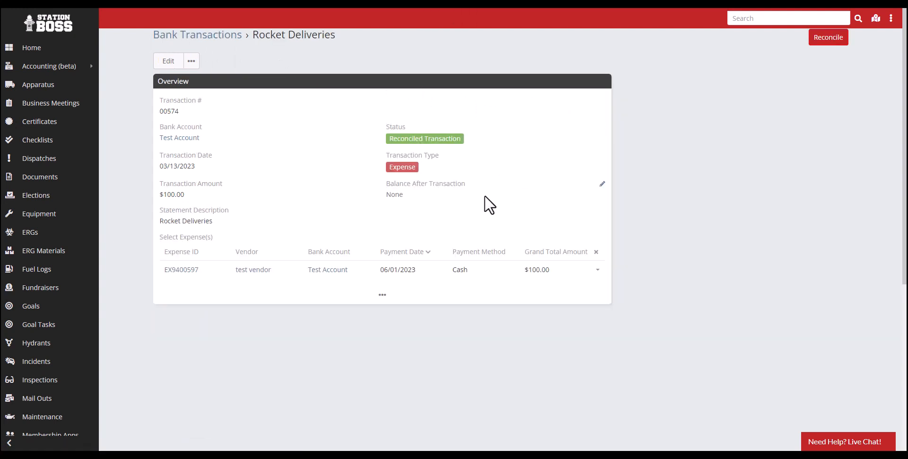